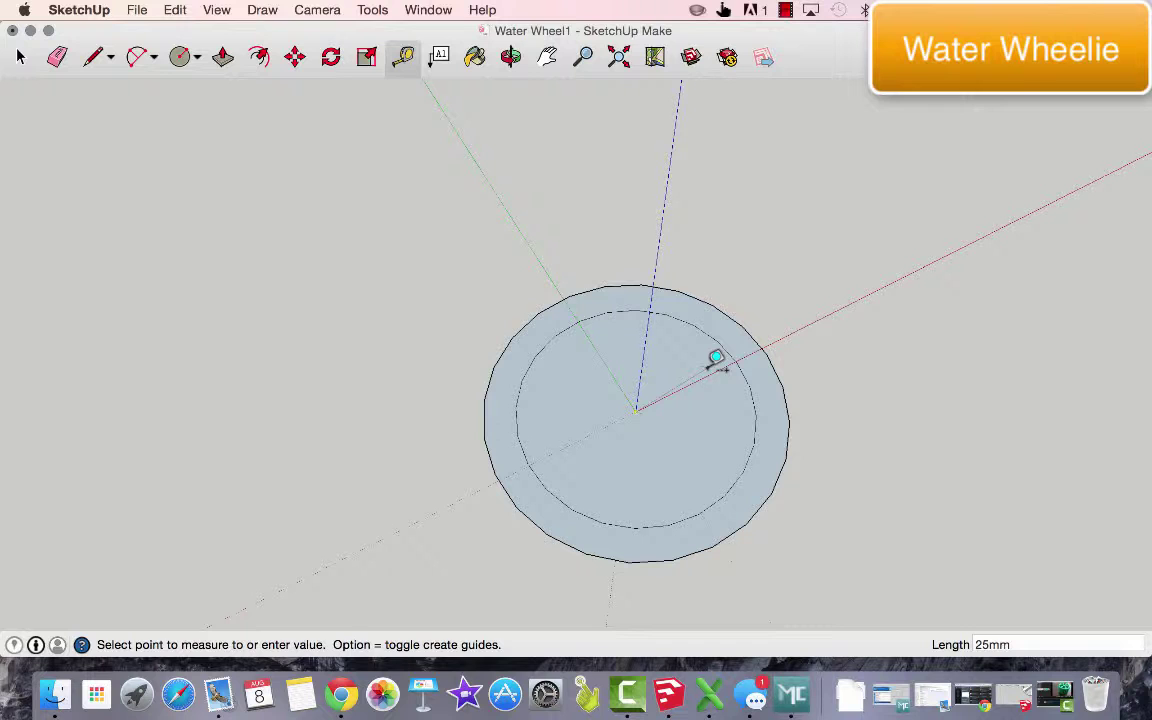
Redo the slanted blade lines between the inner and outer circles, working all the way around the ring.
{"action": "key", "text": "super+z"}
{"action": "key", "text": "super+z"}
{"action": "key", "text": "super+z"}
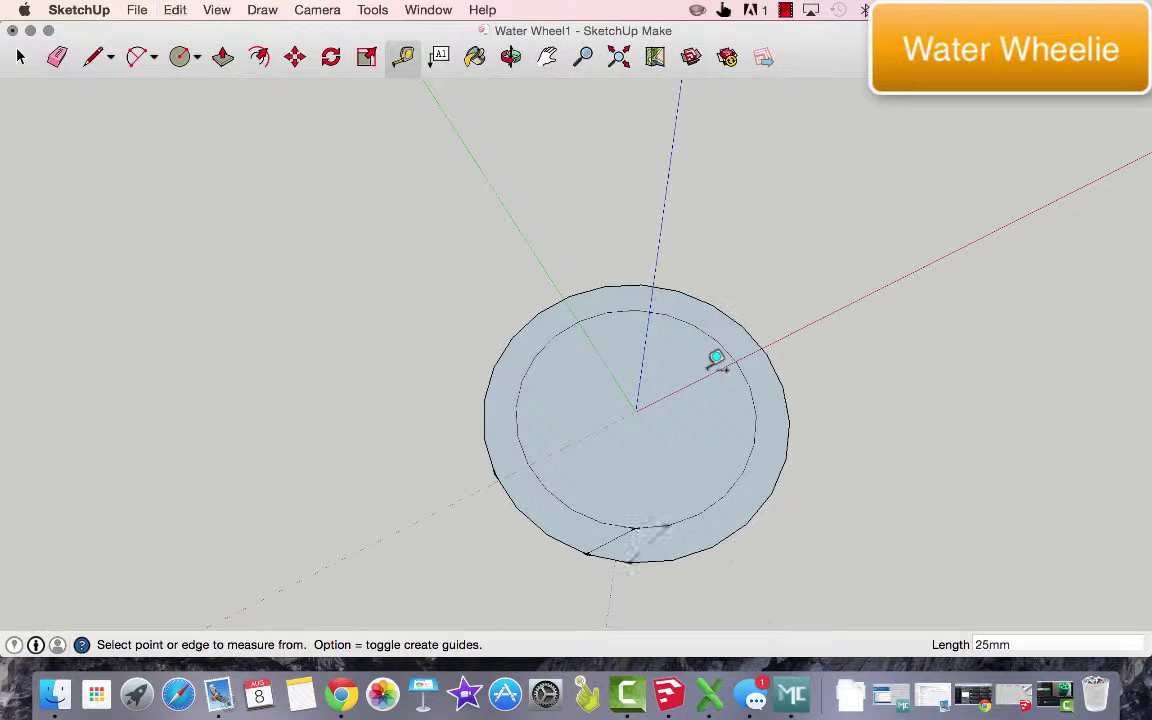
{"action": "key", "text": "super+z"}
{"action": "key", "text": "super+z"}
{"action": "key", "text": "super+z"}
{"action": "key", "text": "super+z"}
{"action": "key", "text": "super+z"}
{"action": "key", "text": "super+z"}
{"action": "key", "text": "super+z"}
{"action": "key", "text": "super+z"}
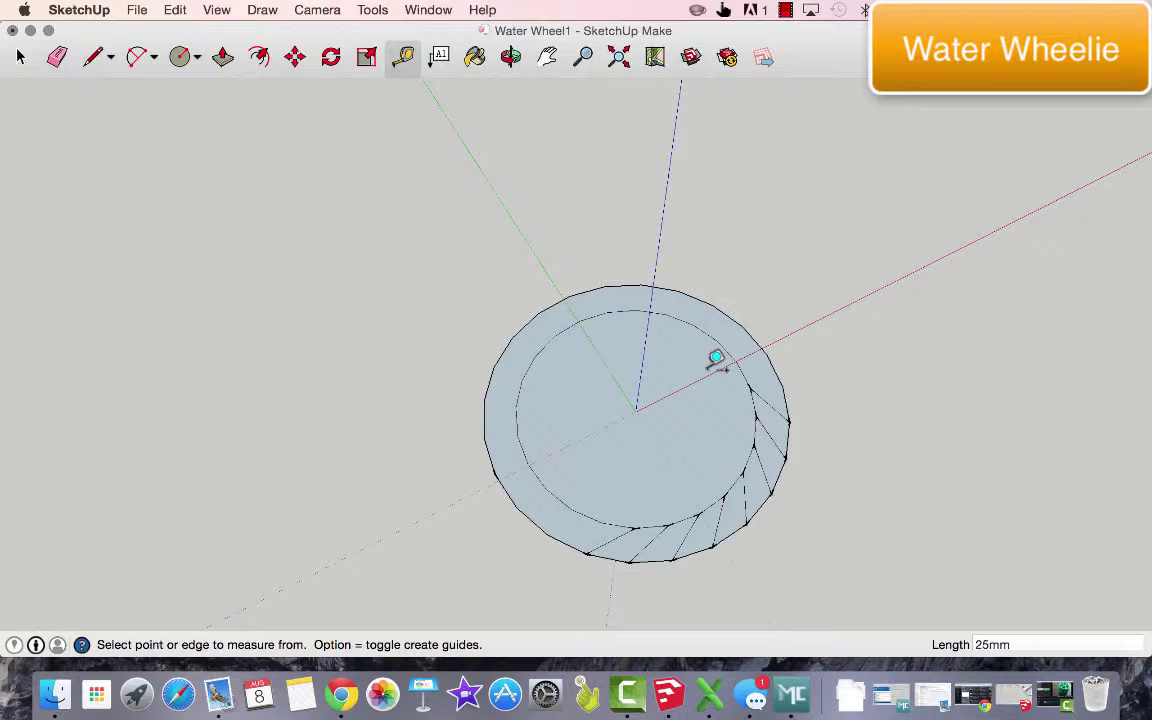
{"action": "key", "text": "super+z"}
{"action": "key", "text": "super+z"}
{"action": "key", "text": "super+z"}
{"action": "key", "text": "super+z"}
{"action": "key", "text": "super+z"}
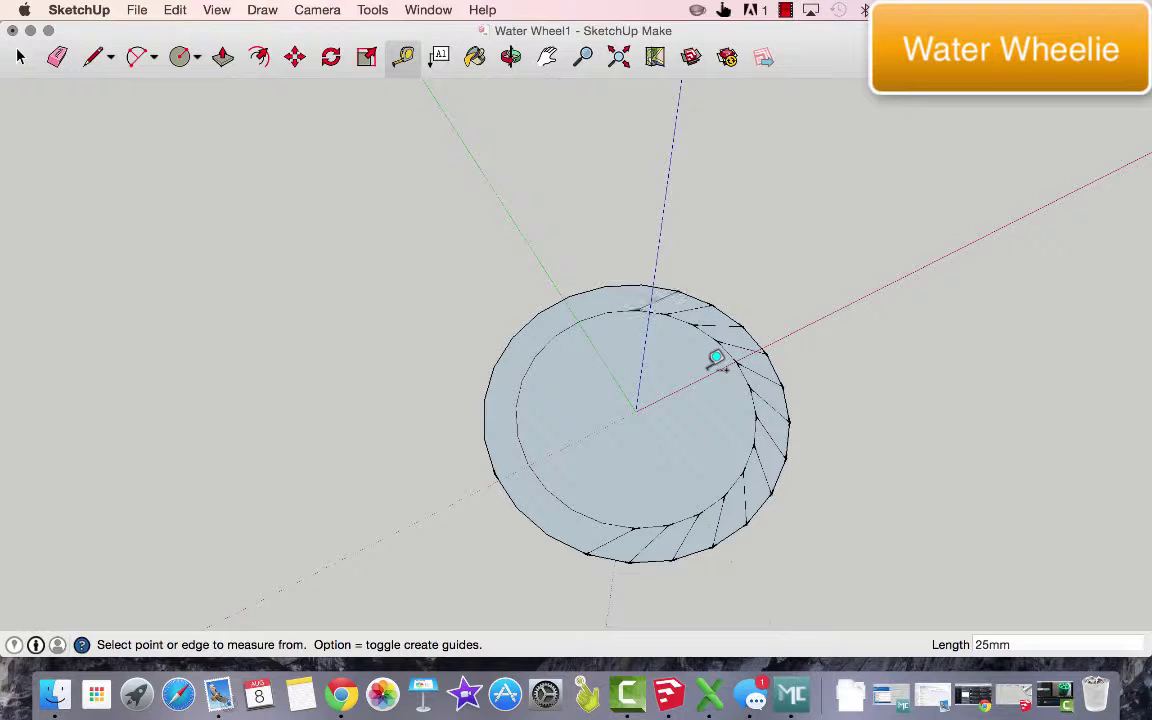
{"action": "key", "text": "super+z"}
{"action": "key", "text": "super+z"}
{"action": "key", "text": "super+z"}
{"action": "key", "text": "super+z"}
{"action": "key", "text": "super+z"}
{"action": "key", "text": "super+z"}
{"action": "key", "text": "super+z"}
{"action": "key", "text": "super+z"}
{"action": "key", "text": "super+z"}
{"action": "key", "text": "super+z"}
{"action": "key", "text": "super+z"}
{"action": "key", "text": "super+z"}
{"action": "key", "text": "super+z"}
{"action": "key", "text": "super+z"}
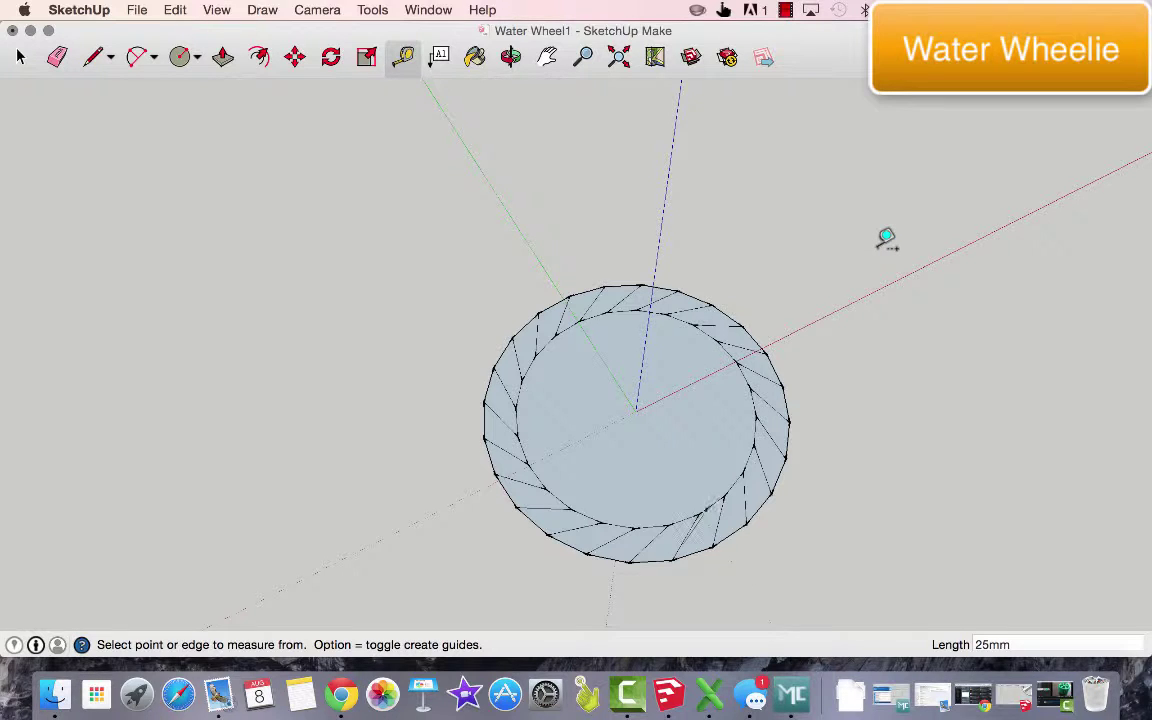
Redo the next second edges that give the first few blades their thickness at the inner circle.
{"action": "key", "text": "super+z"}
{"action": "key", "text": "super+z"}
{"action": "key", "text": "super+z"}
Measure the thickness of a blade's base along the inner circle.
{"action": "scroll", "coordinate": [762, 472], "scroll_direction": "up", "scroll_amount": 5}
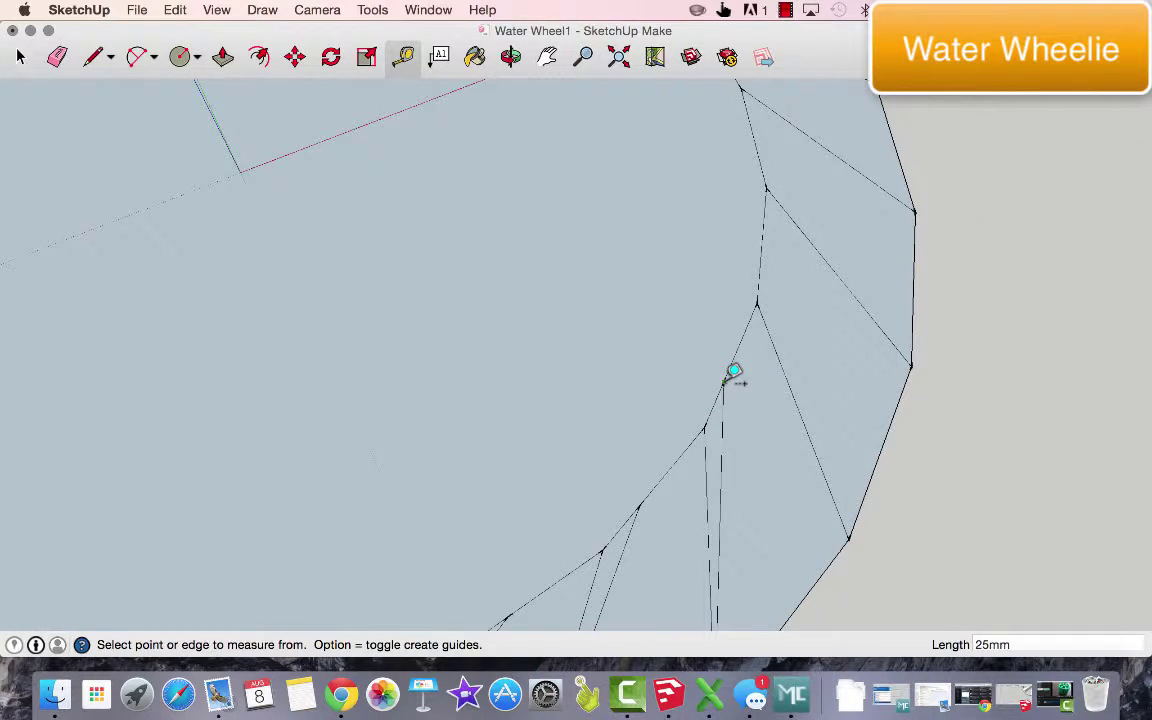
{"action": "left_click", "coordinate": [724, 382]}
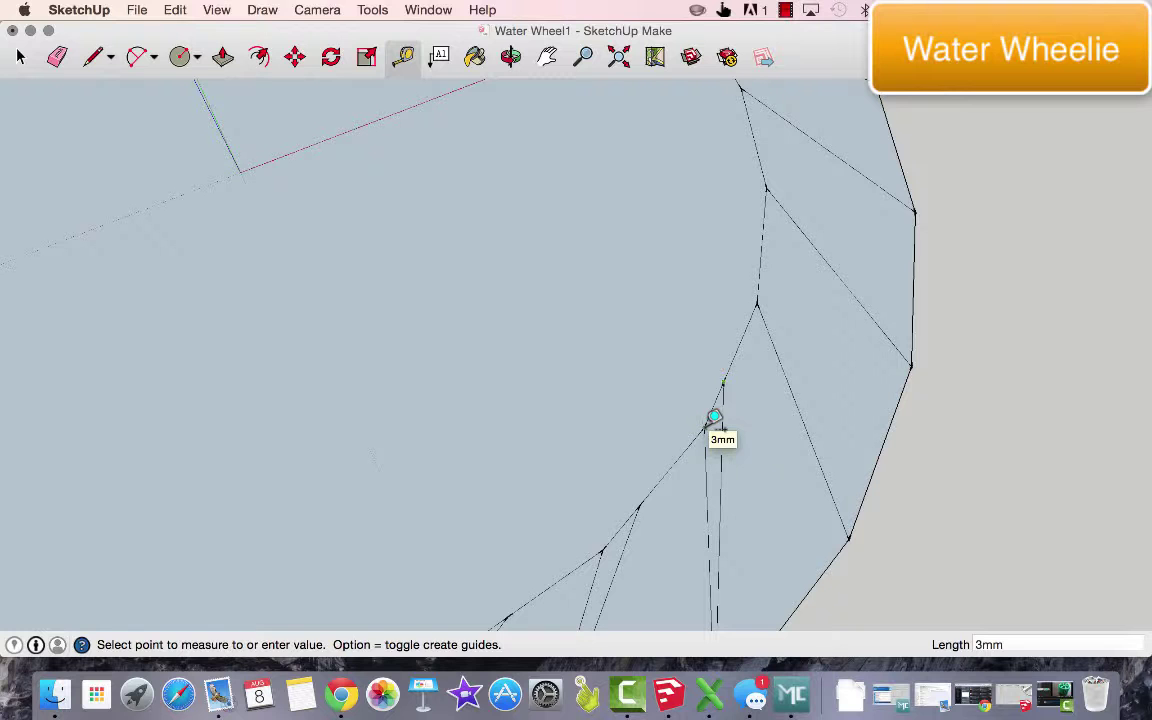
{"action": "left_click", "coordinate": [724, 398]}
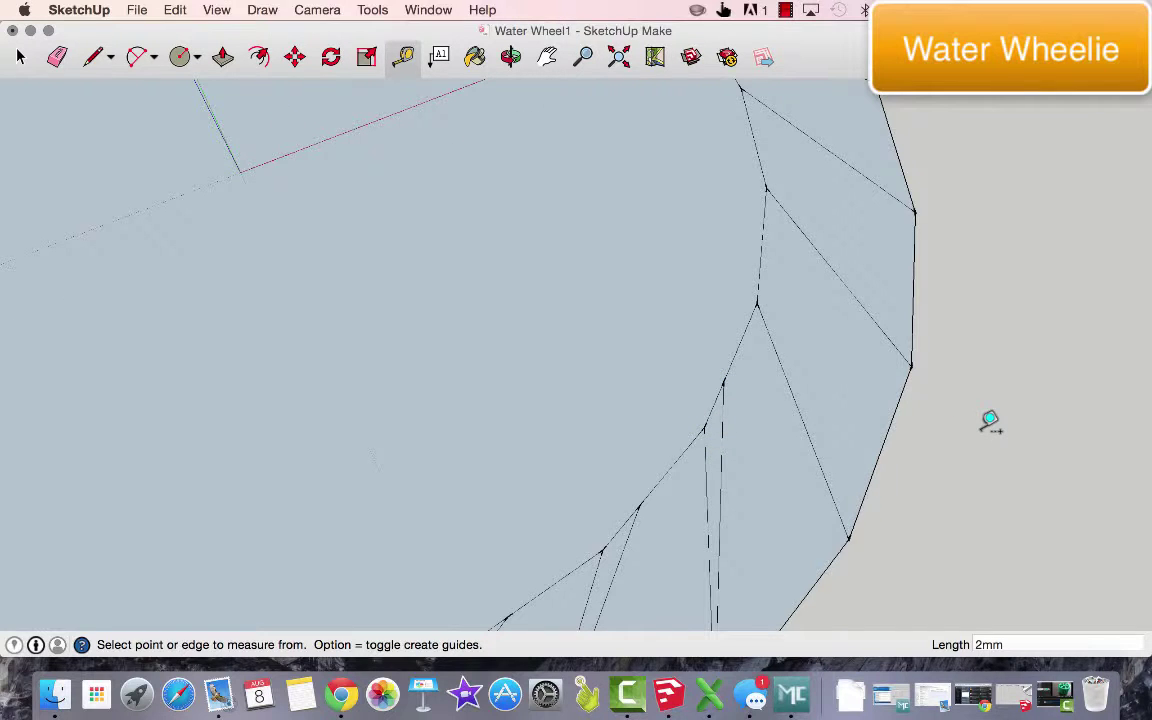
{"action": "scroll", "coordinate": [989, 421], "scroll_direction": "down", "scroll_amount": 6}
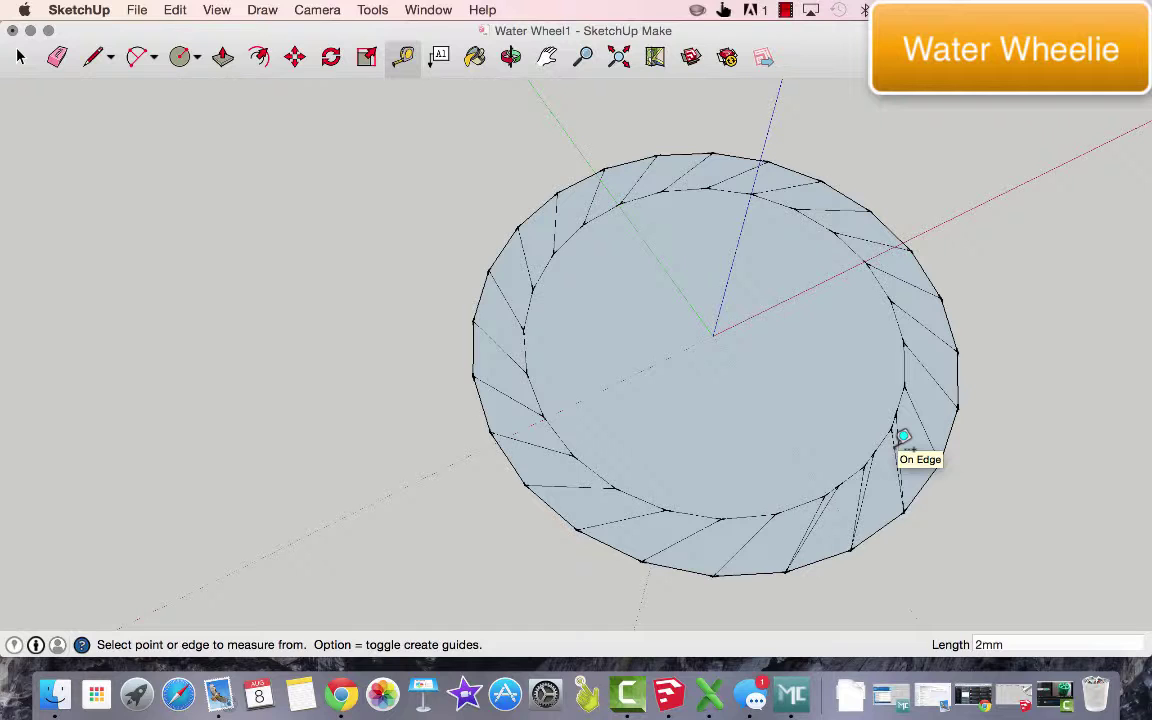
Redo the second edges of the remaining blades around the ring so each one tapers to the outer circle.
{"action": "key", "text": "super+z"}
{"action": "key", "text": "super+z"}
{"action": "key", "text": "super+z"}
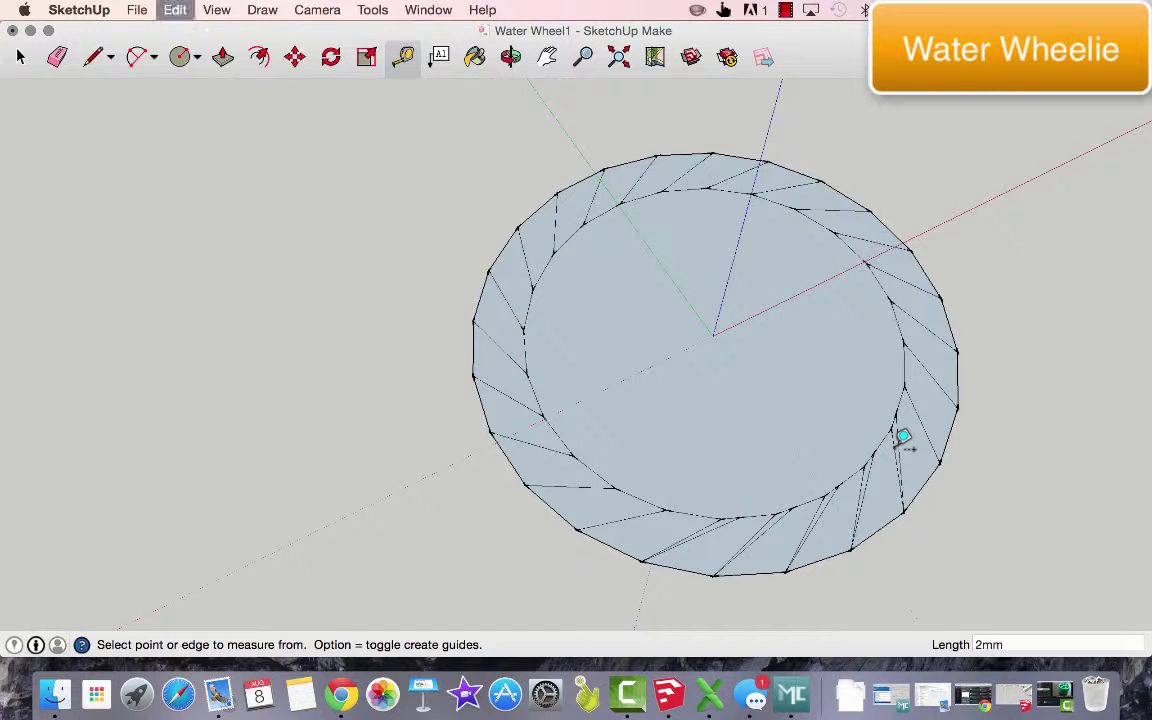
{"action": "key", "text": "super+z"}
{"action": "key", "text": "super+z"}
{"action": "key", "text": "super+z"}
{"action": "key", "text": "super+z"}
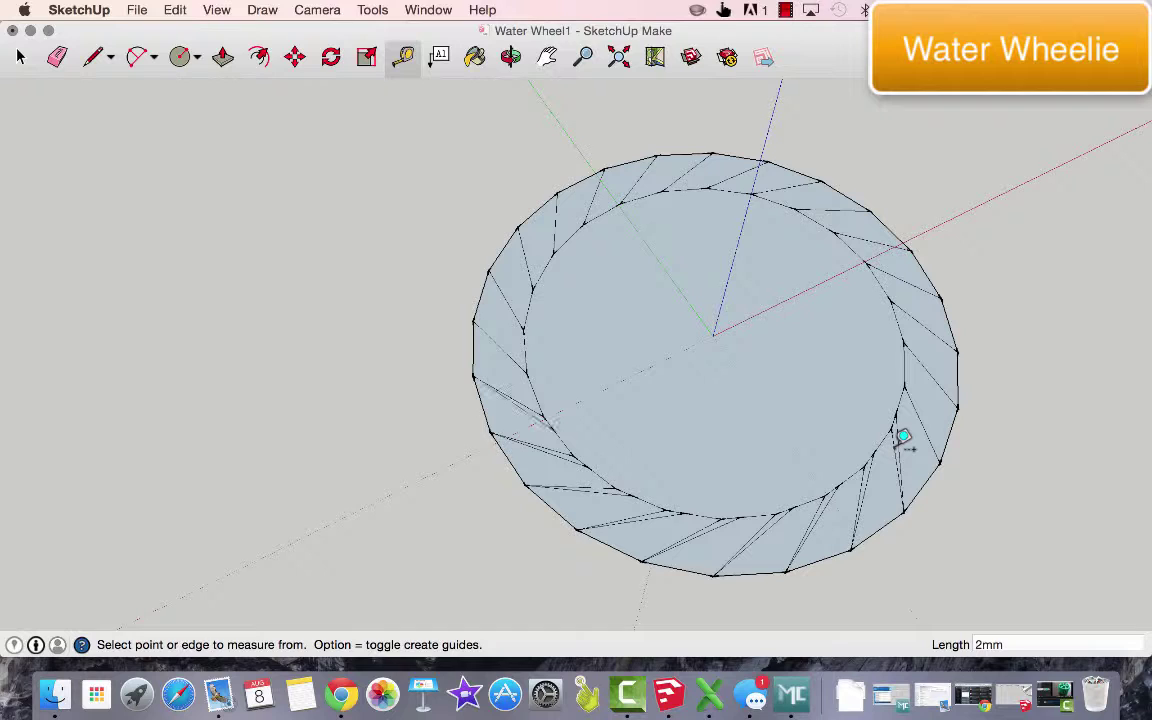
{"action": "key", "text": "super+z"}
{"action": "key", "text": "super+z"}
{"action": "key", "text": "super+z"}
{"action": "key", "text": "super+z"}
{"action": "key", "text": "super+z"}
{"action": "key", "text": "super+z"}
{"action": "key", "text": "super+z"}
{"action": "key", "text": "super+z"}
{"action": "key", "text": "super+z"}
{"action": "key", "text": "super+z"}
{"action": "key", "text": "super+z"}
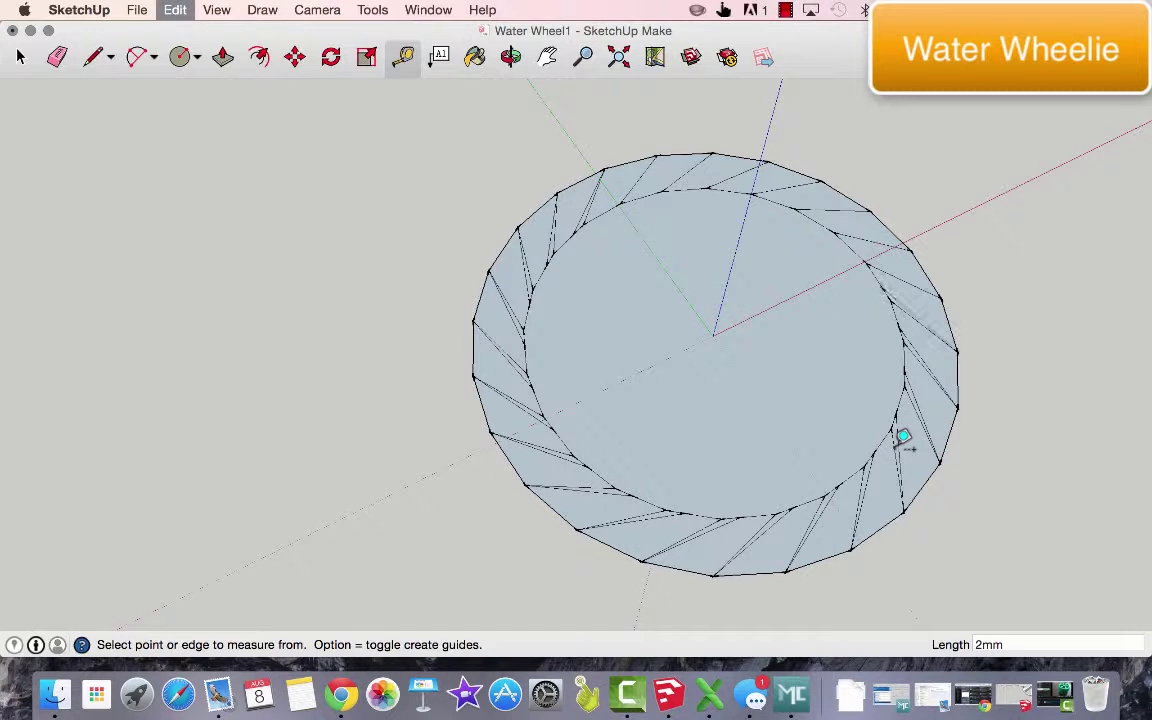
{"action": "key", "text": "super+z"}
{"action": "key", "text": "super+z"}
{"action": "key", "text": "super+z"}
{"action": "key", "text": "super+z"}
{"action": "key", "text": "super+z"}
{"action": "key", "text": "super+z"}
{"action": "key", "text": "super+z"}
{"action": "key", "text": "super+z"}
{"action": "key", "text": "super+z"}
{"action": "key", "text": "super+z"}
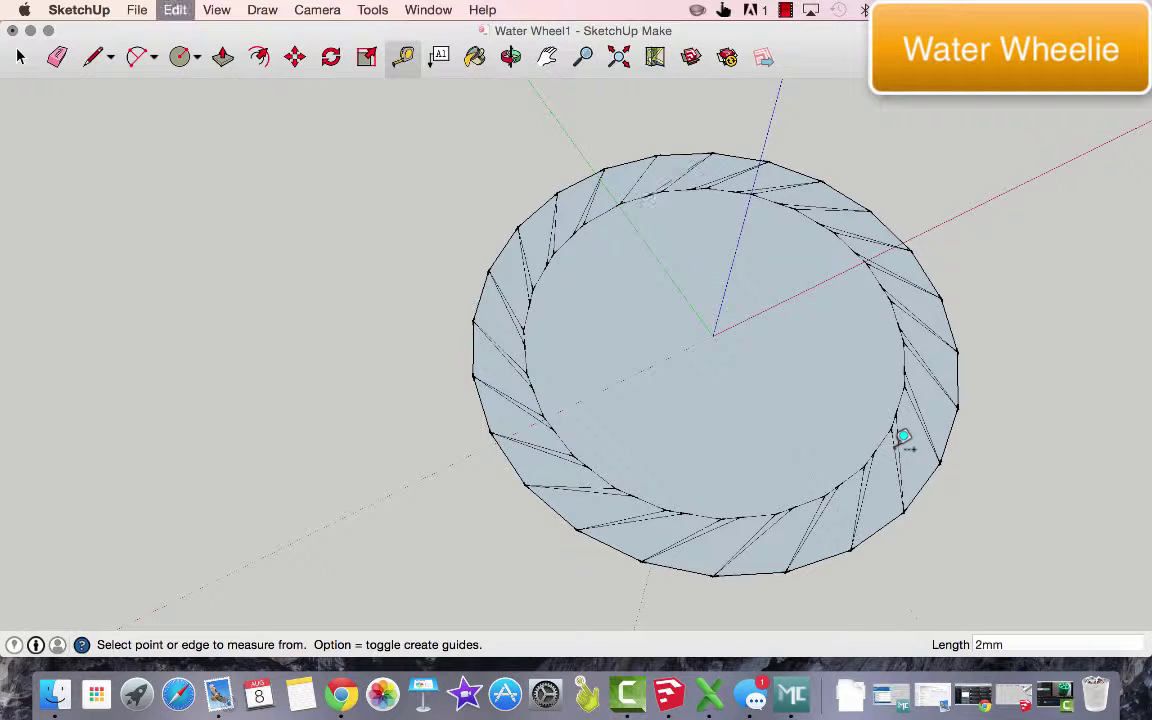
{"action": "key", "text": "super+z"}
{"action": "key", "text": "super+z"}
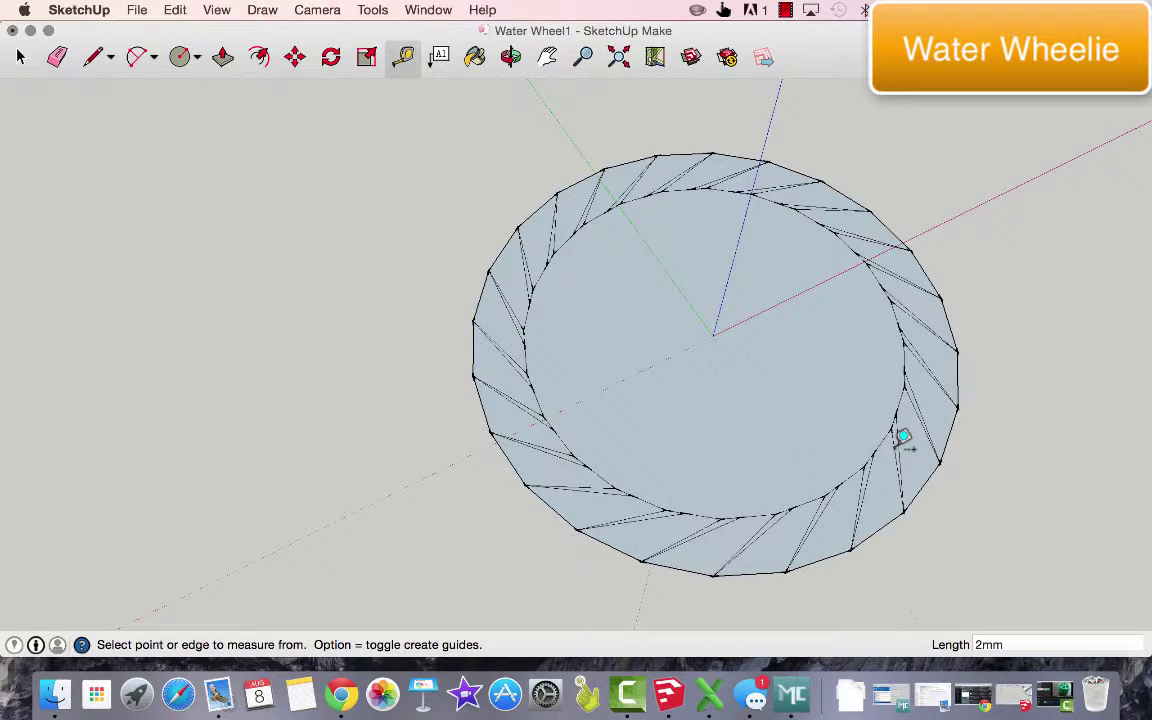
Redo the two concentric hub circles at the wheel's centre and measure outward from the origin.
{"action": "key", "text": "super+z"}
{"action": "key", "text": "super+z"}
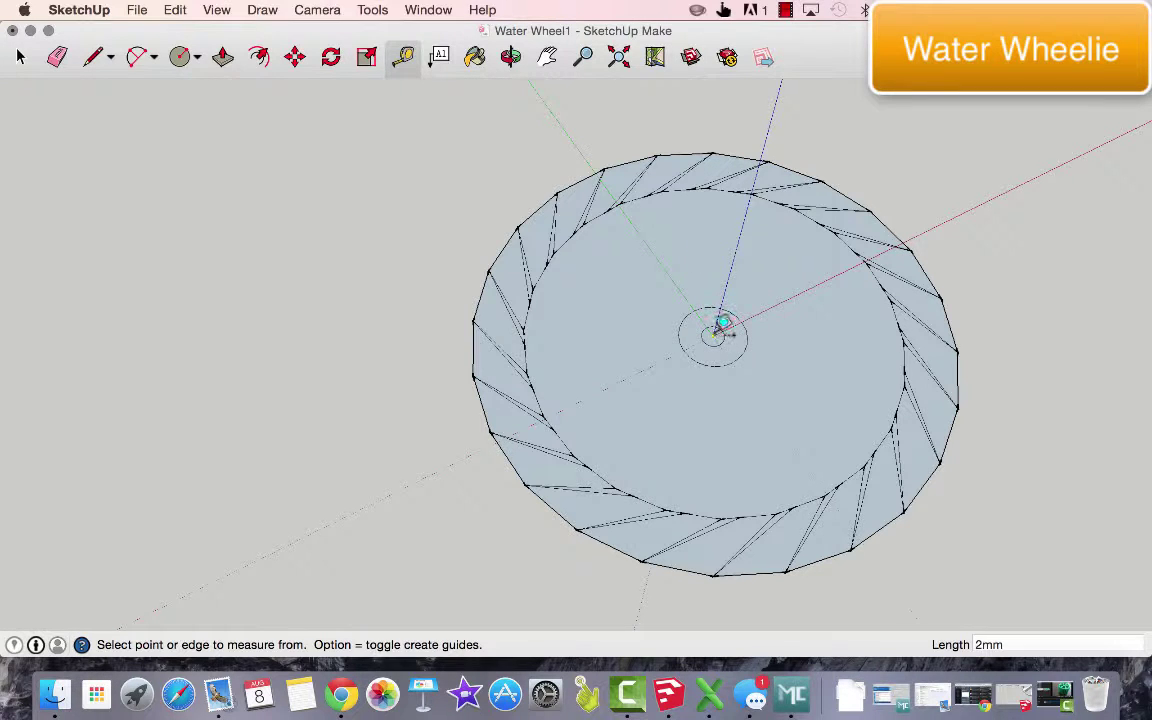
{"action": "left_click", "coordinate": [722, 326]}
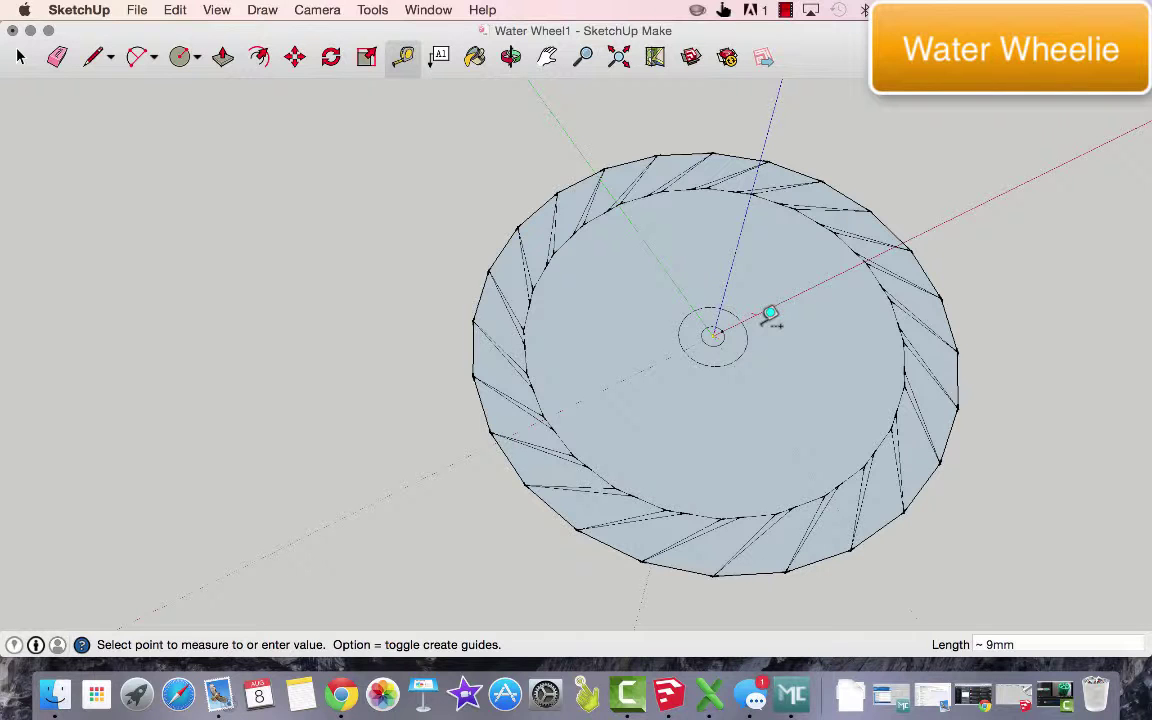
{"action": "left_click", "coordinate": [733, 330]}
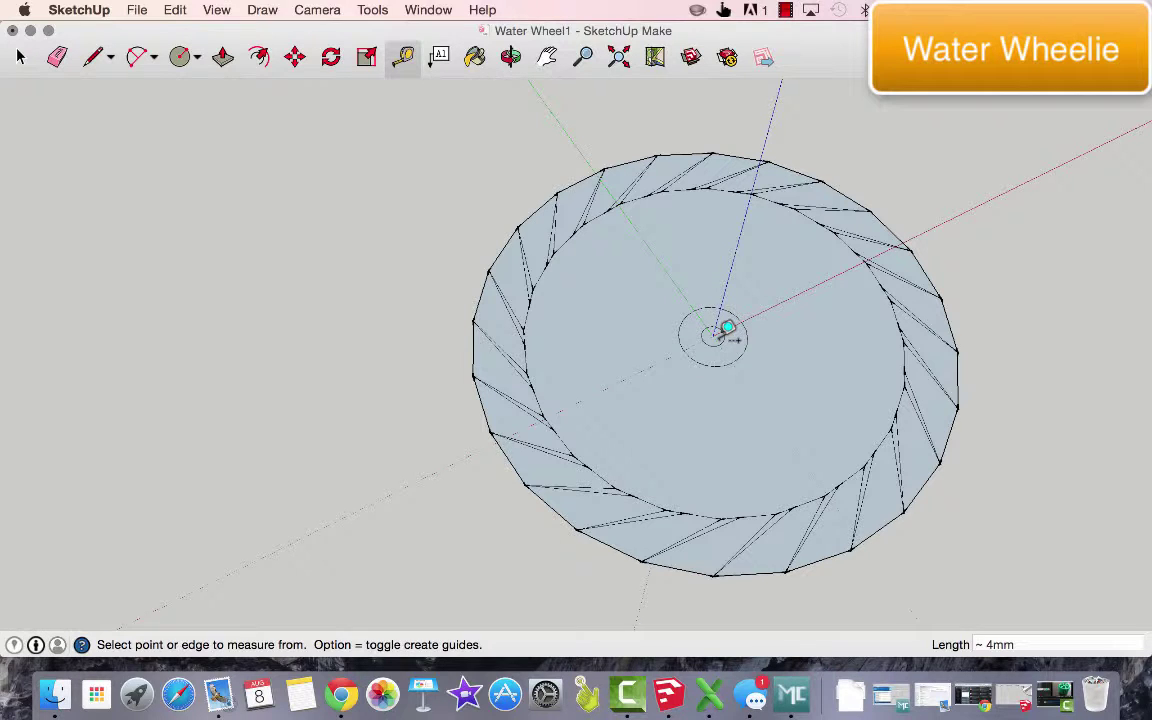
Redo the six pairs of spoke lines running from the hub to the inner circle.
{"action": "key", "text": "super+z"}
{"action": "key", "text": "super+z"}
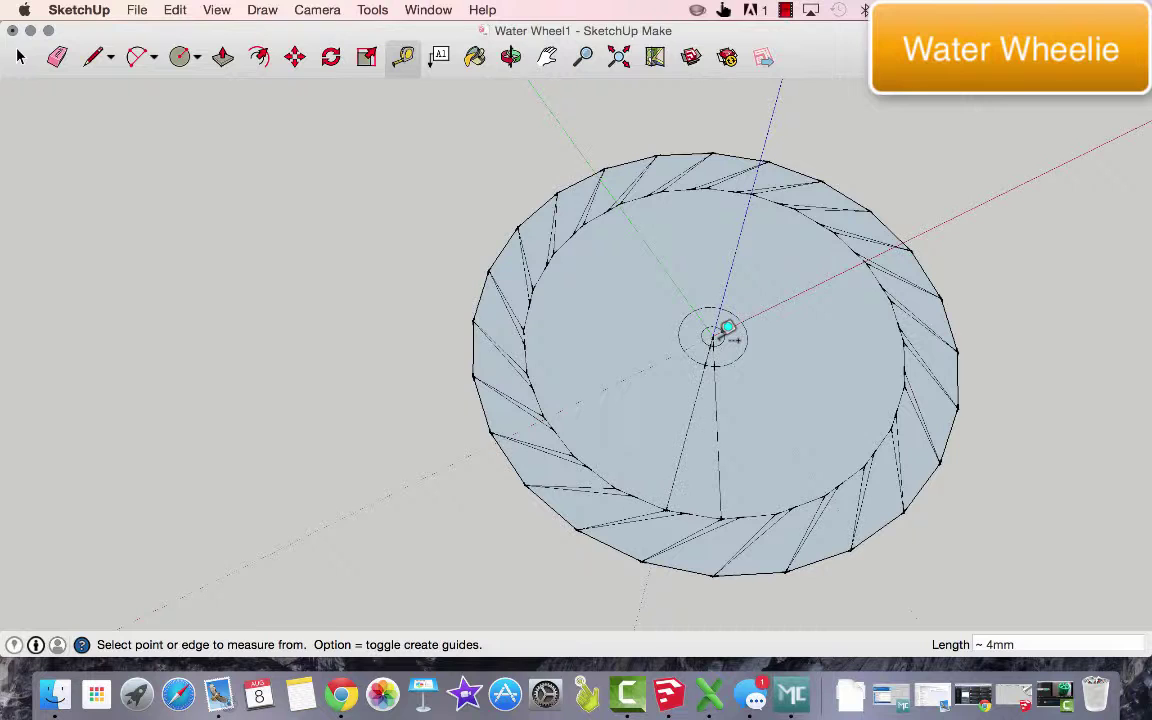
{"action": "key", "text": "super+z"}
{"action": "key", "text": "super+z"}
{"action": "key", "text": "super+z"}
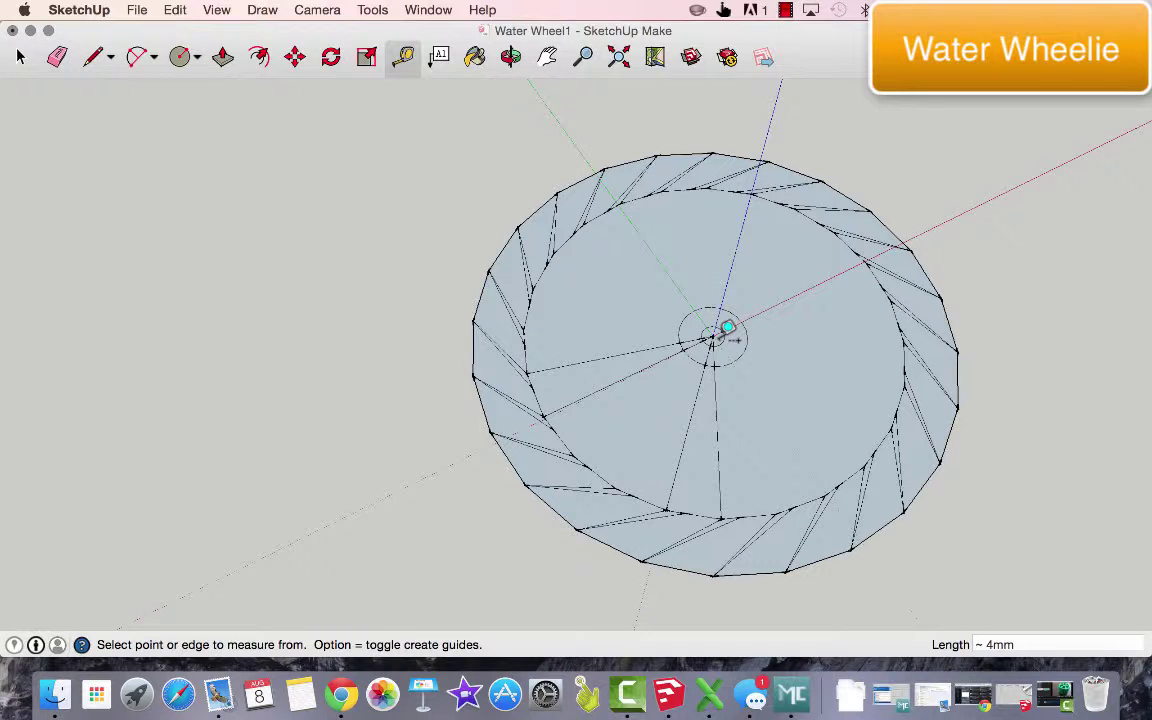
{"action": "key", "text": "super+z"}
{"action": "key", "text": "super+z"}
{"action": "key", "text": "super+z"}
{"action": "key", "text": "super+z"}
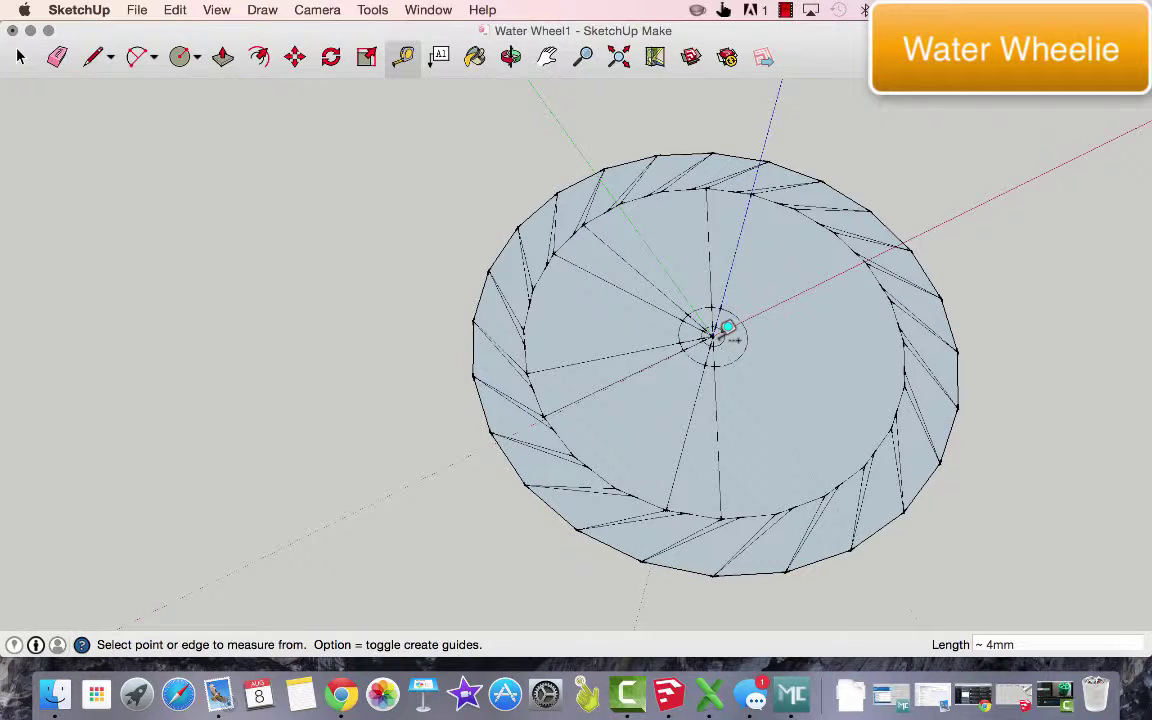
{"action": "key", "text": "super+z"}
{"action": "key", "text": "super+z"}
{"action": "key", "text": "super+z"}
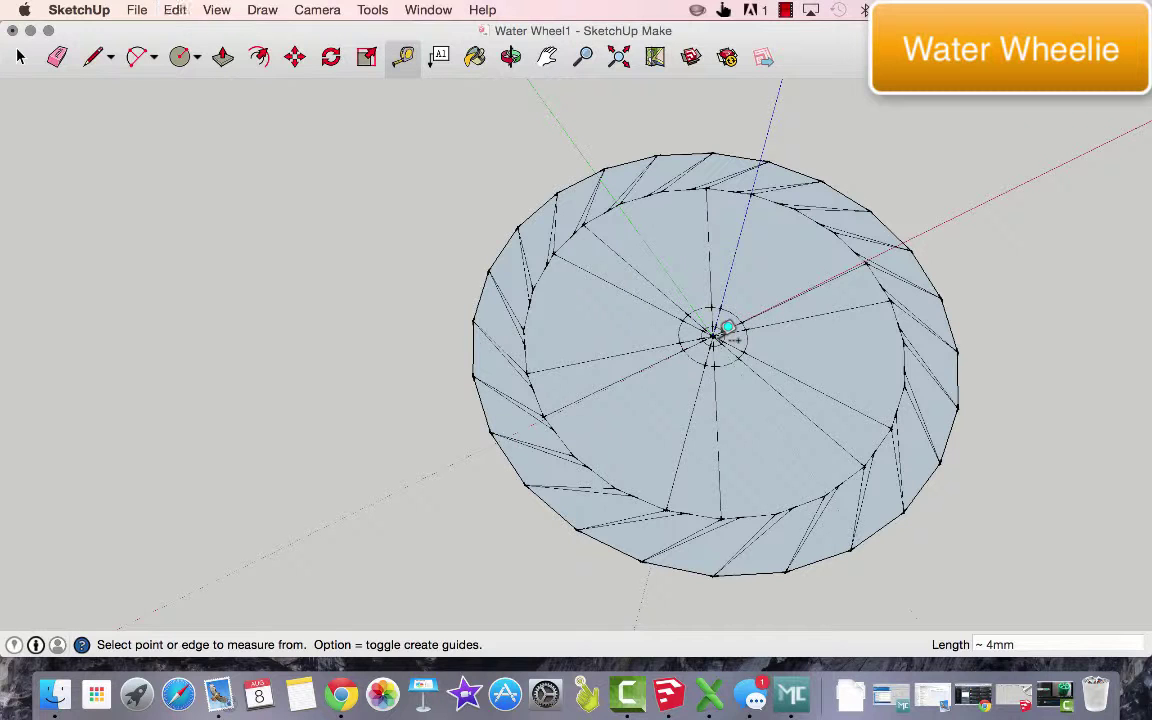
Redo the offset circle that forms the inner edge of the rim and measure its radius from the wheel's centre.
{"action": "key", "text": "super+z"}
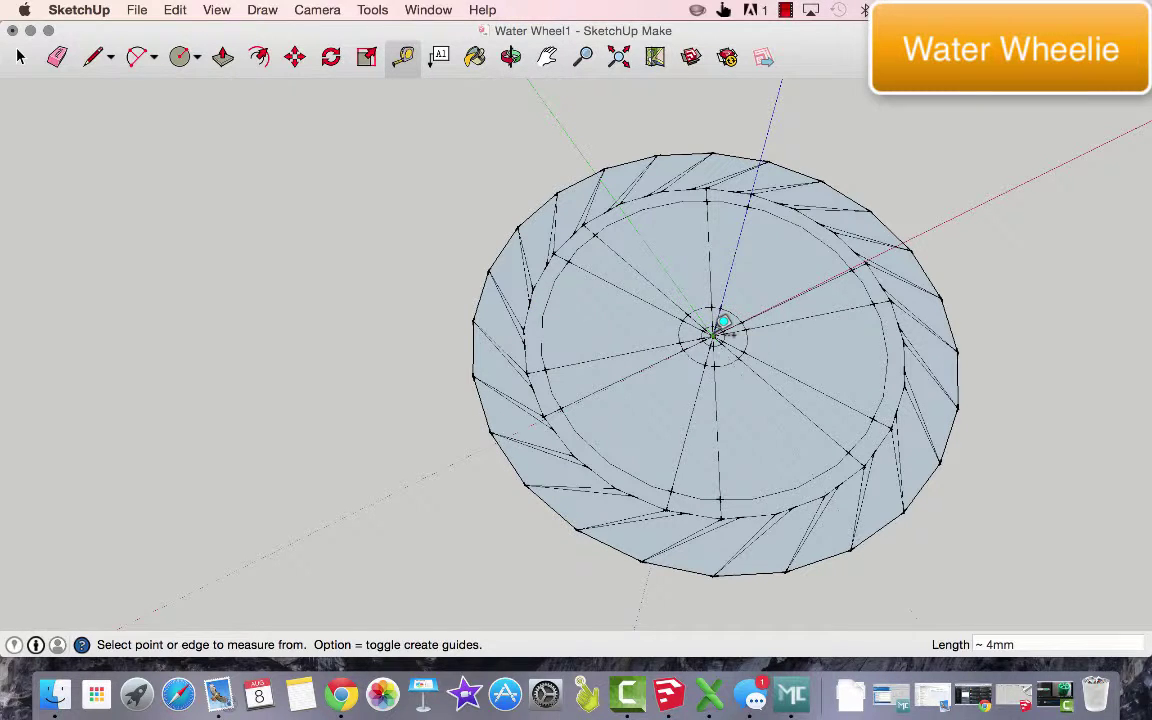
{"action": "left_click", "coordinate": [716, 332]}
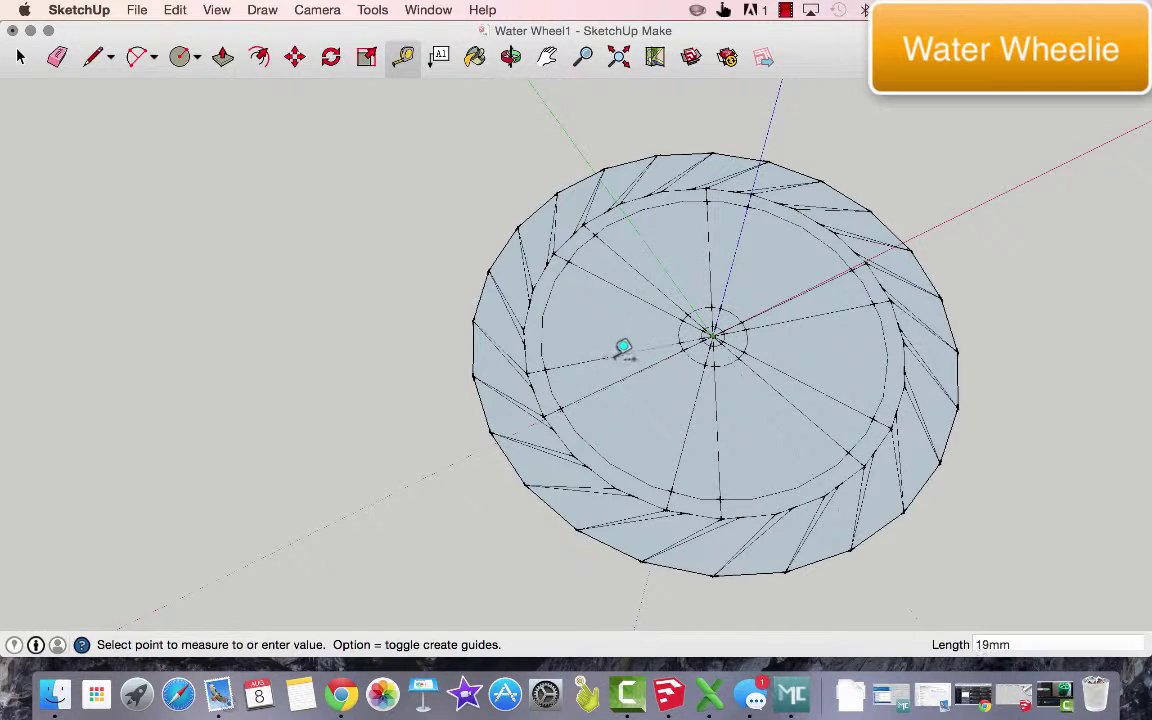
{"action": "left_click", "coordinate": [553, 360]}
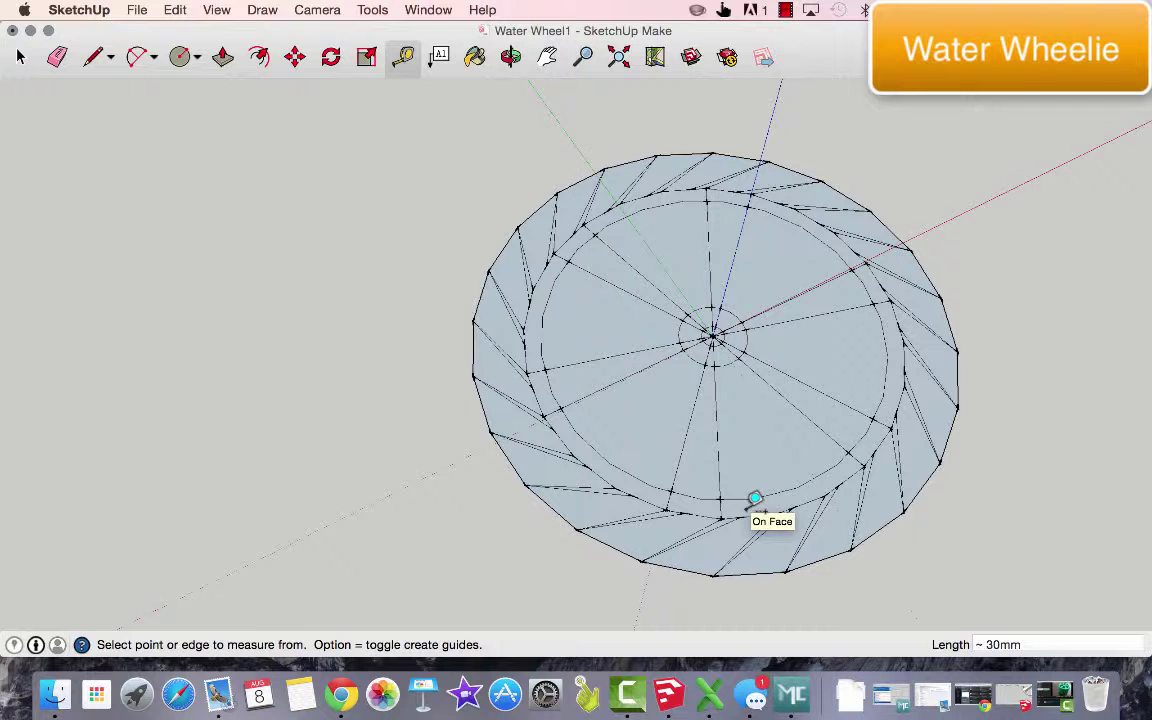
Redo deleting the faces between the spokes and blades, along with the outer circle's edges.
{"action": "key", "text": "super+z"}
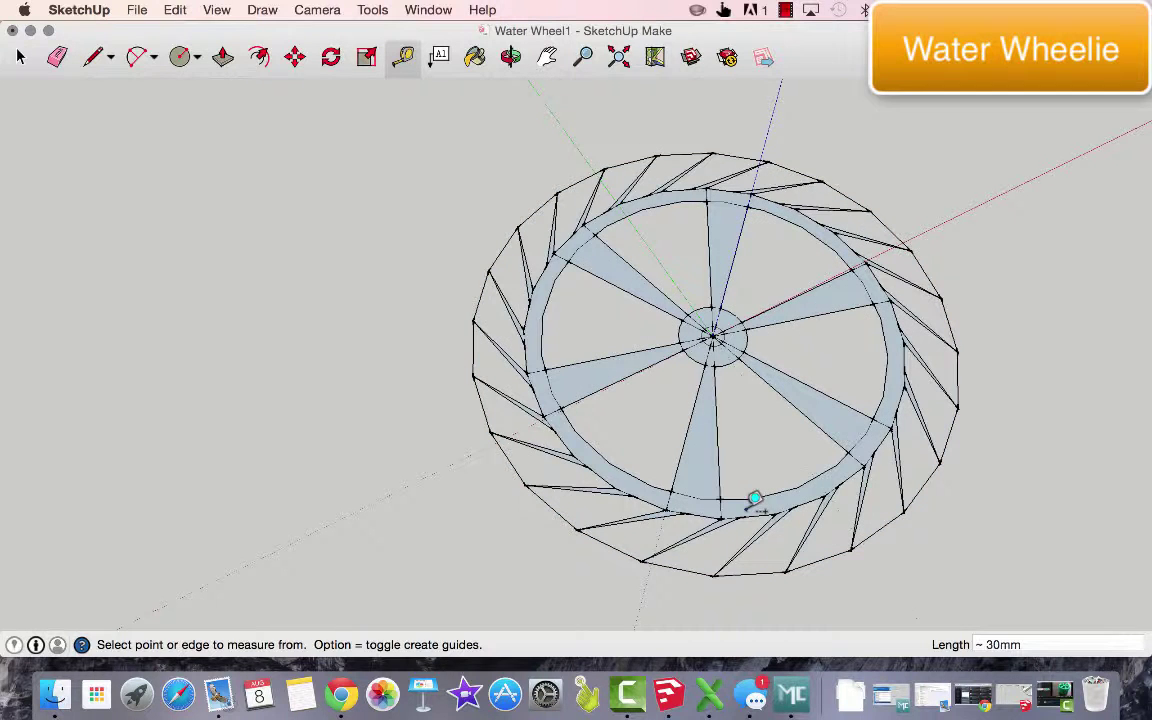
{"action": "key", "text": "super+shift+z"}
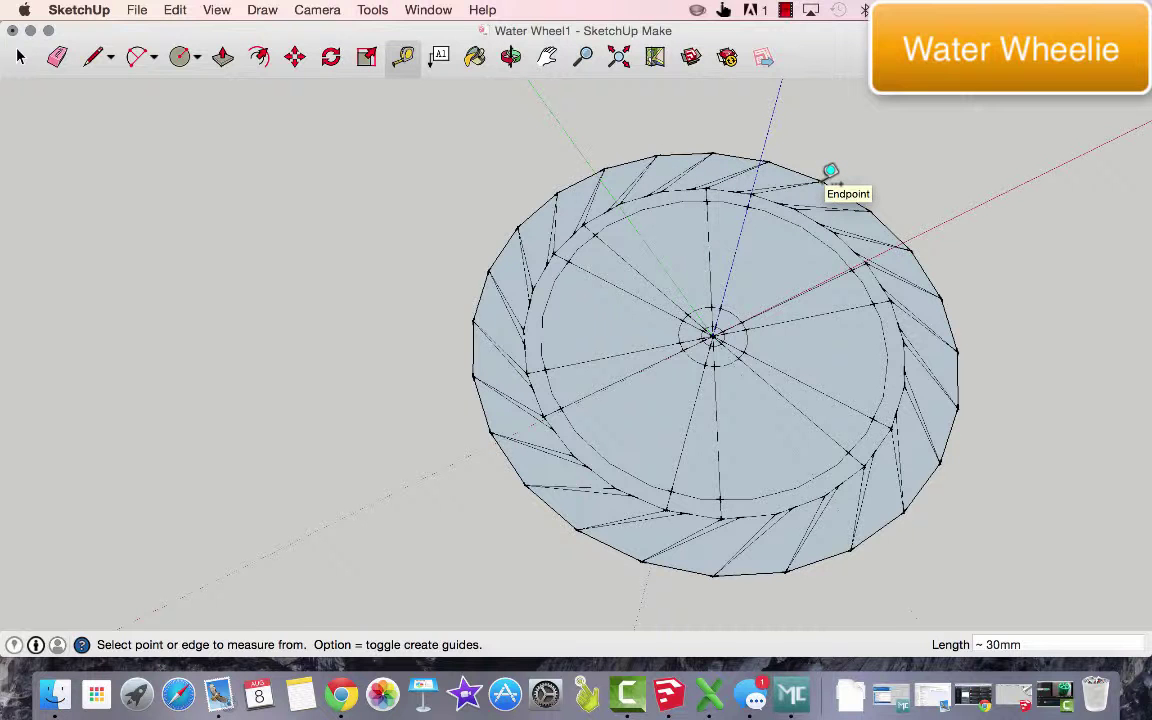
{"action": "key", "text": "super+z"}
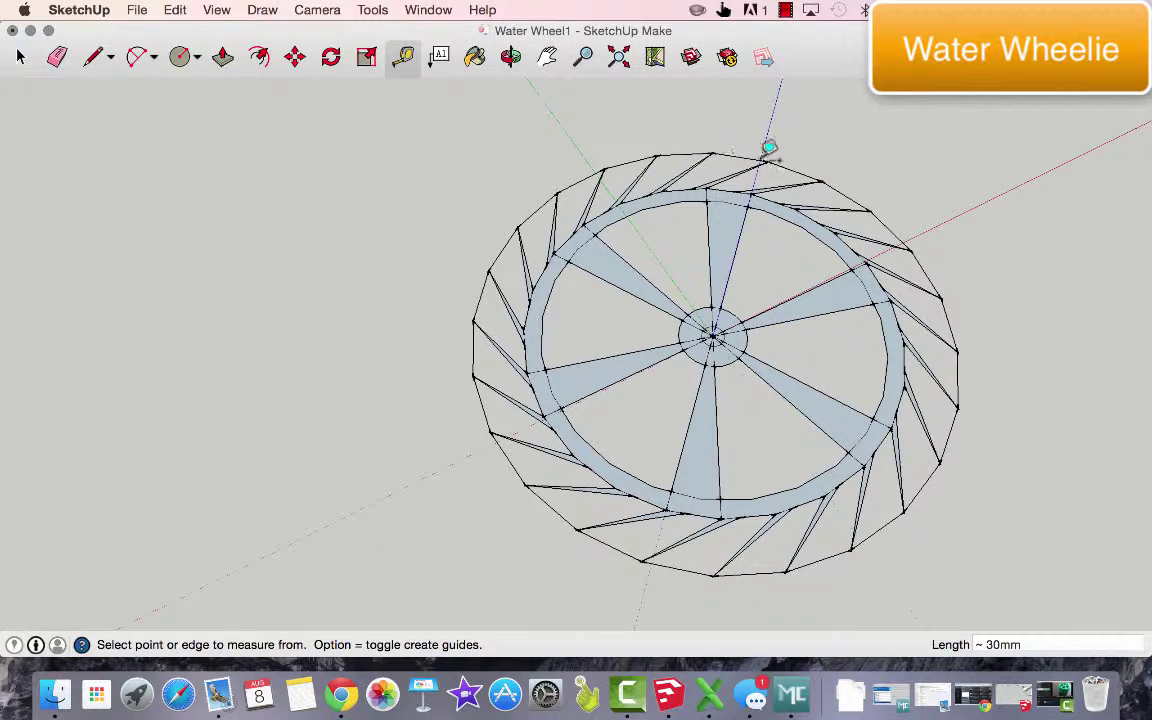
{"action": "key", "text": "super+z"}
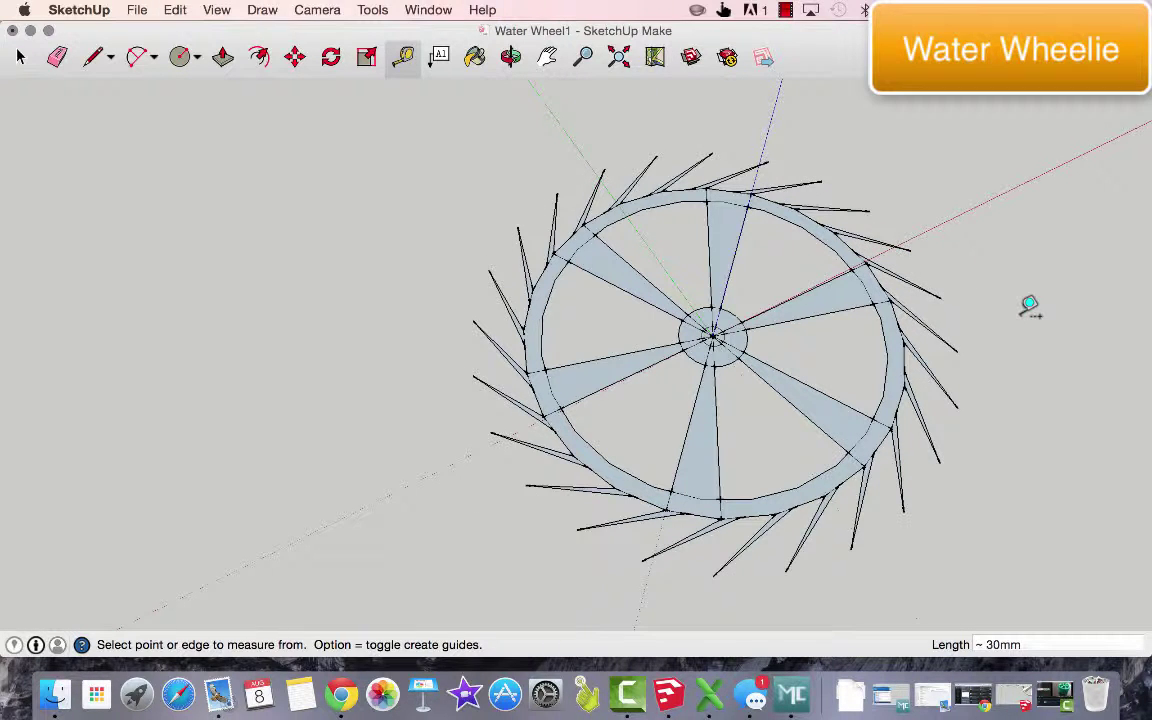
Redo cutting the centre hole and erasing the leftover construction edges across the rim and hub.
{"action": "key", "text": "super+shift+z"}
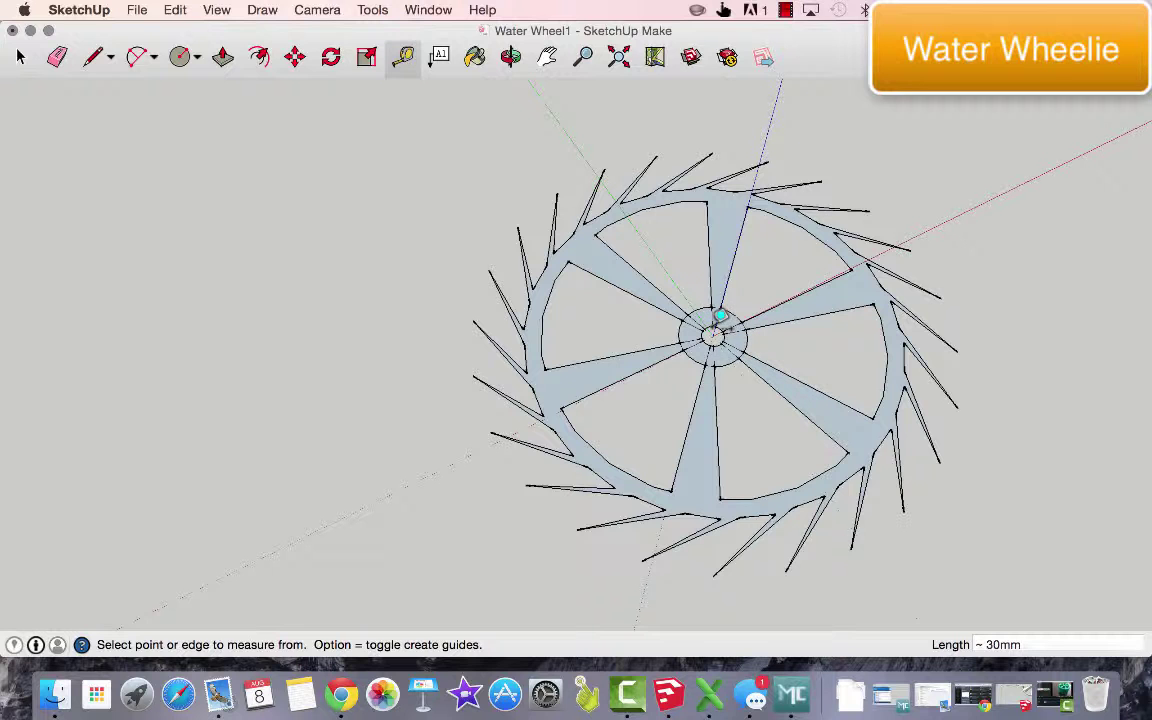
{"action": "scroll", "coordinate": [721, 320], "scroll_direction": "up", "scroll_amount": 2}
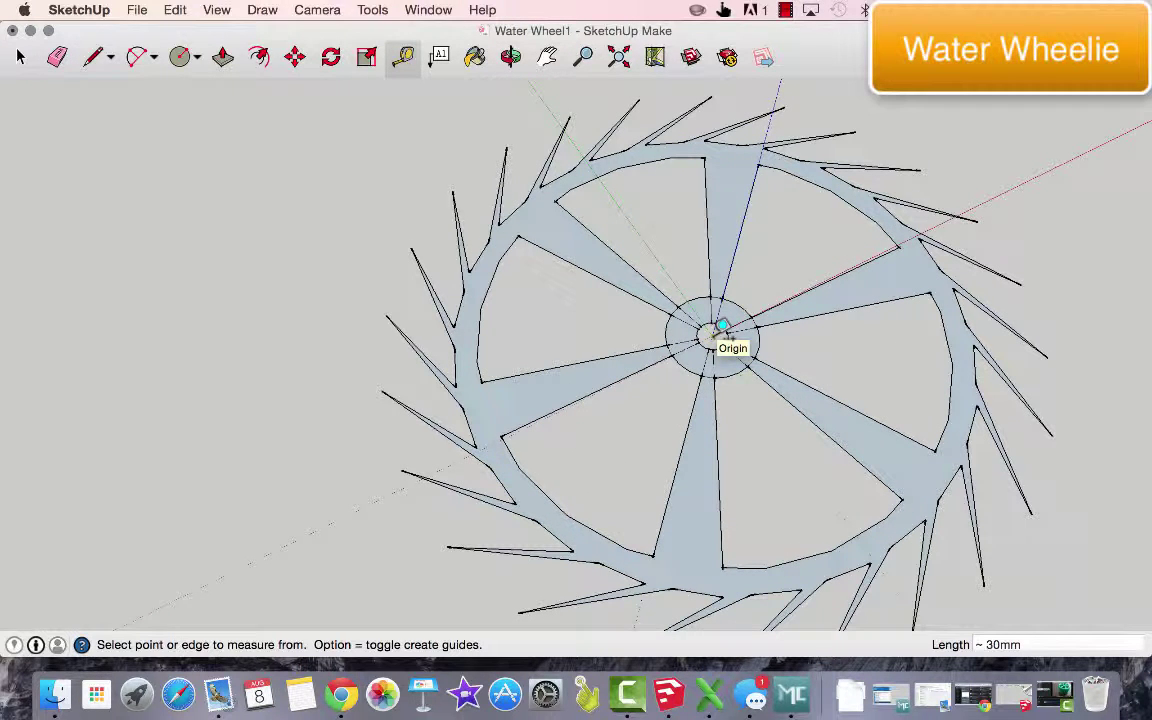
{"action": "key", "text": "super+z"}
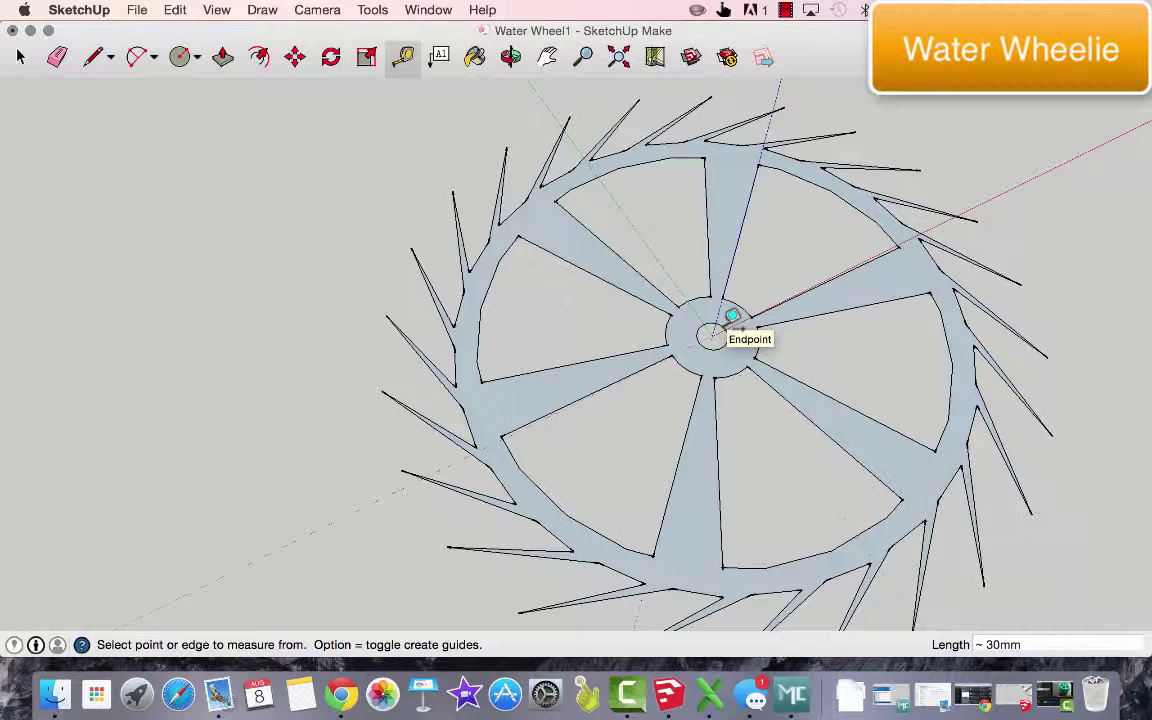
Redo the extrusion of the wheel profile and measure the height of one blade.
{"action": "key", "text": "shift+super+z"}
{"action": "scroll", "coordinate": [729, 323], "scroll_direction": "down", "scroll_amount": 5}
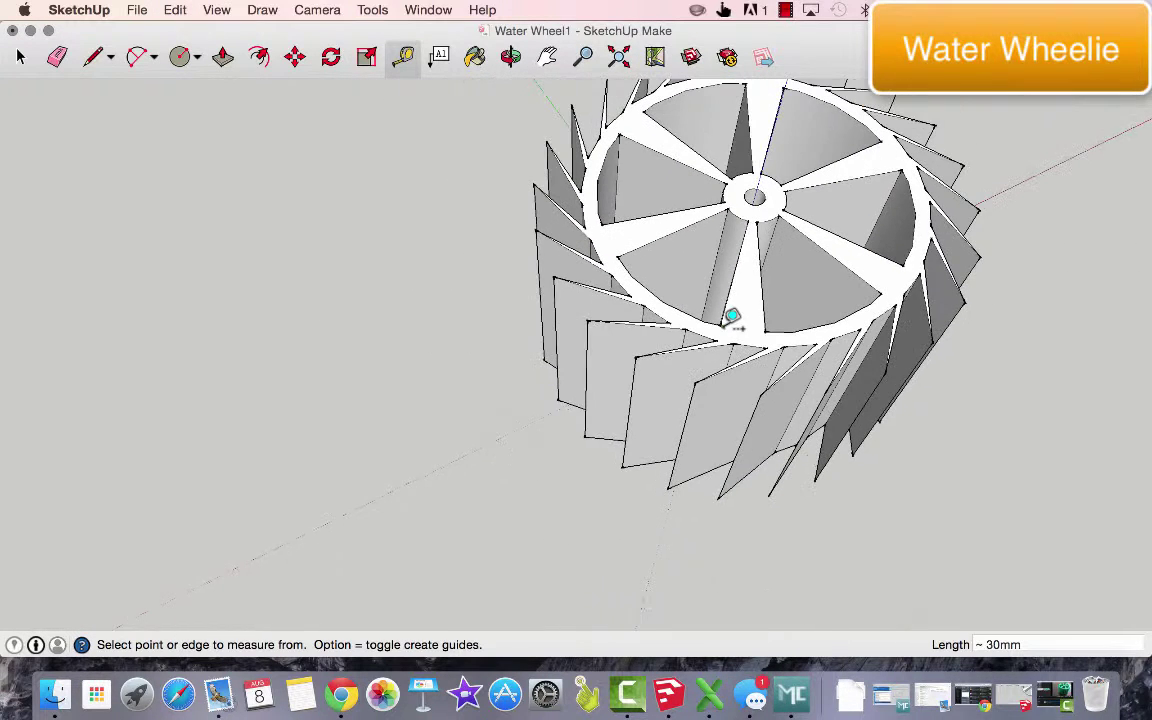
{"action": "left_click", "coordinate": [636, 356]}
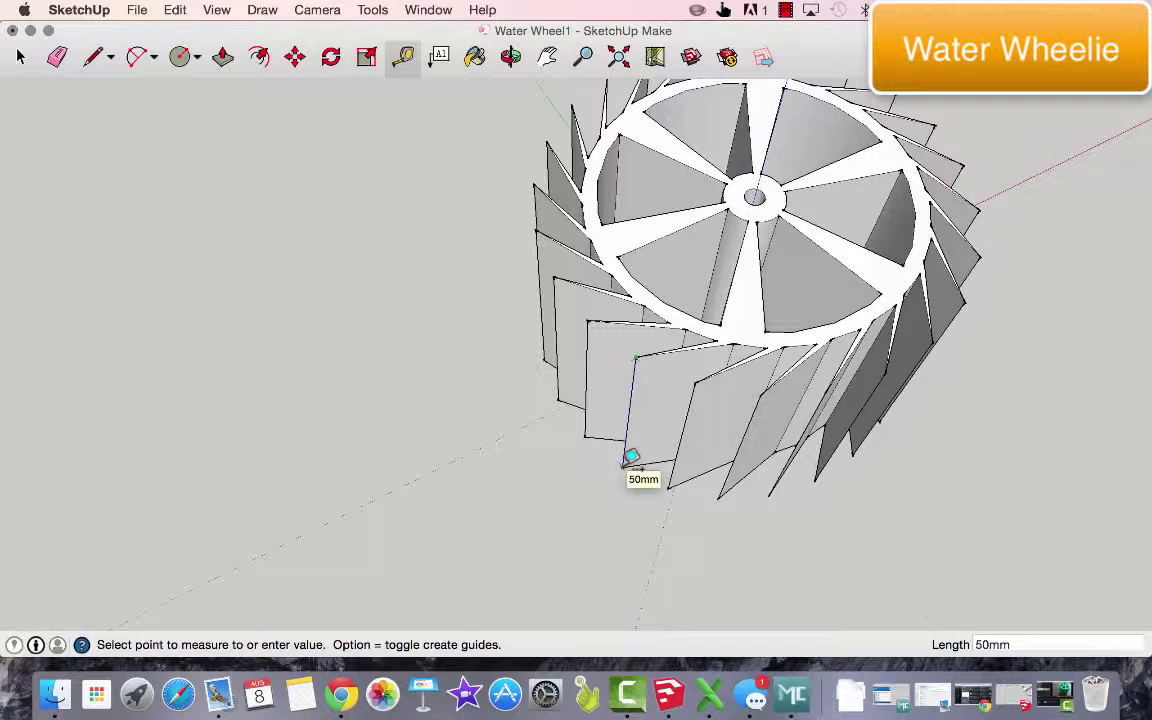
Examine the extruded water wheel, its spokes and its blades from several angles.
{"action": "left_click", "coordinate": [547, 57]}
{"action": "left_click_drag", "start_coordinate": [774, 227], "coordinate": [633, 310]}
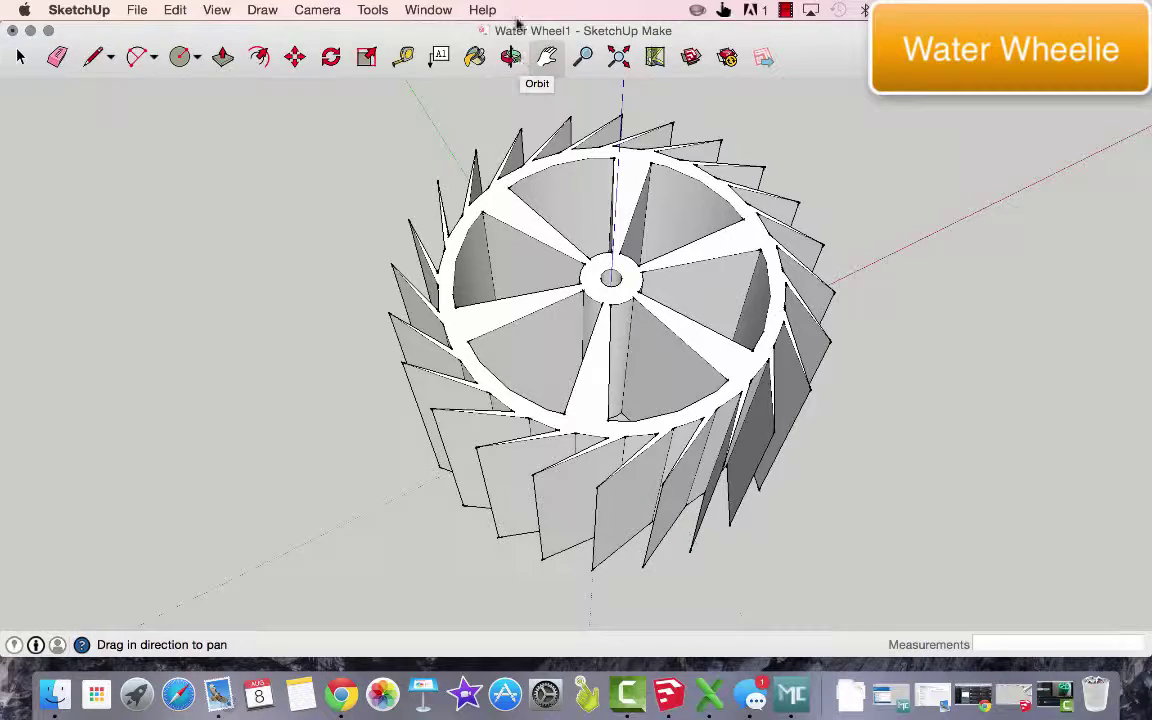
{"action": "left_click", "coordinate": [510, 60]}
{"action": "left_click_drag", "start_coordinate": [393, 352], "coordinate": [609, 372]}
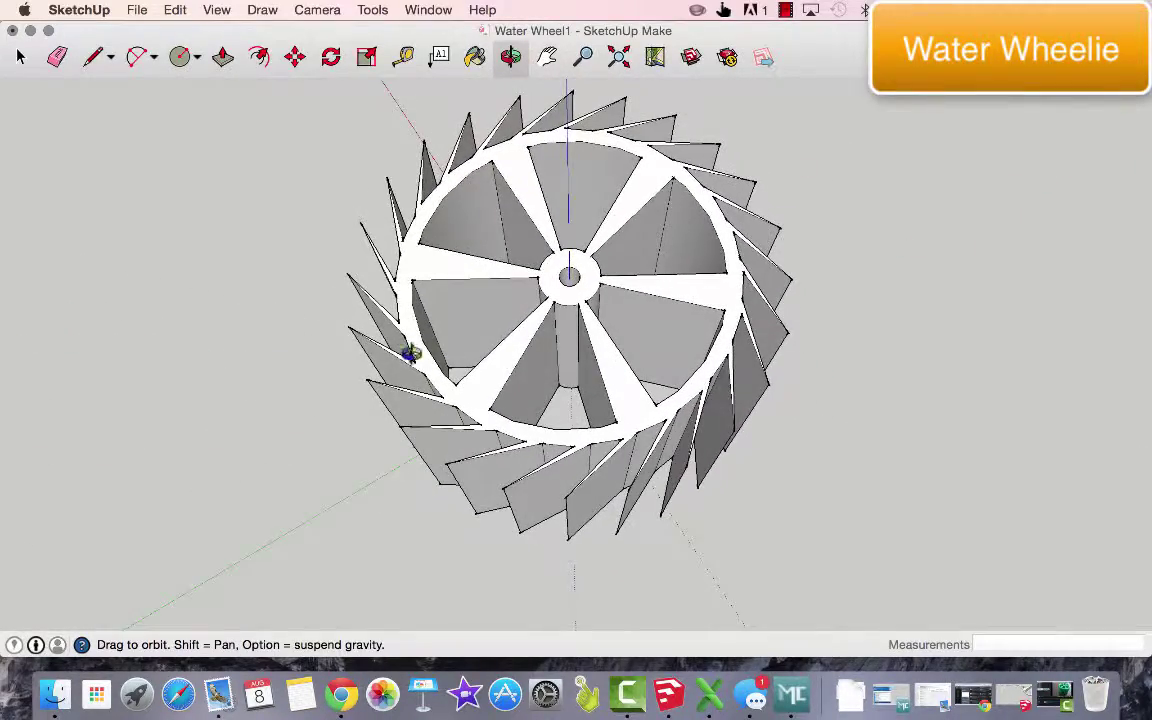
{"action": "left_click_drag", "start_coordinate": [406, 352], "coordinate": [706, 434]}
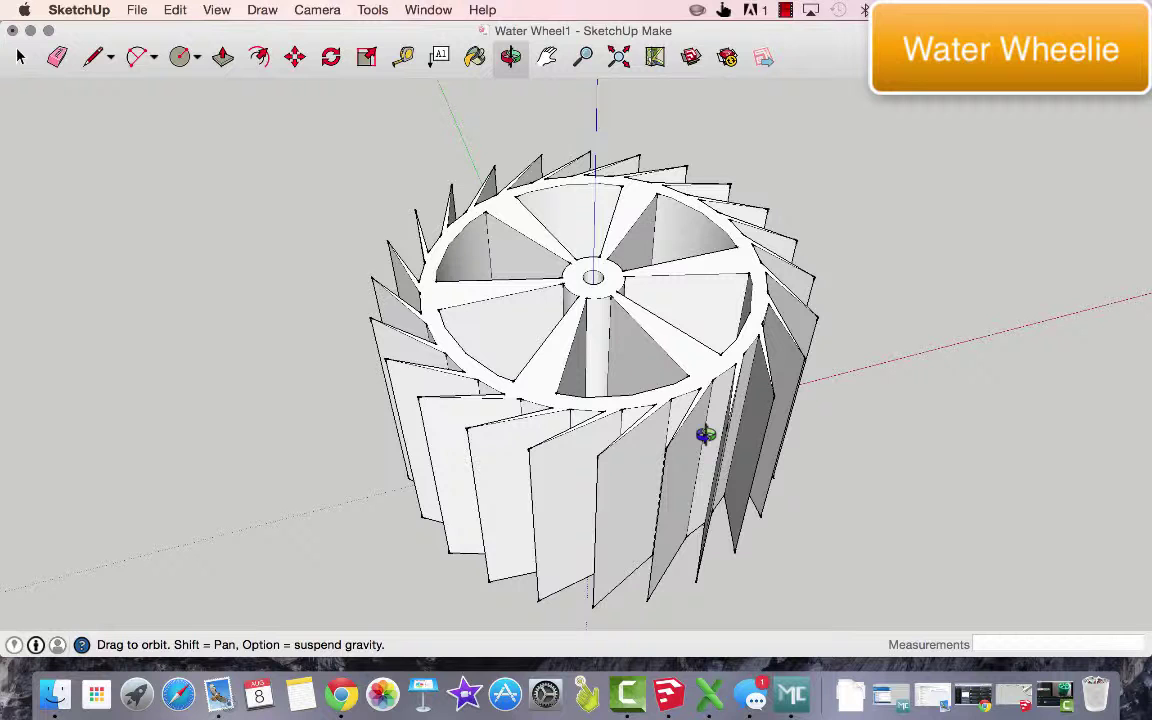